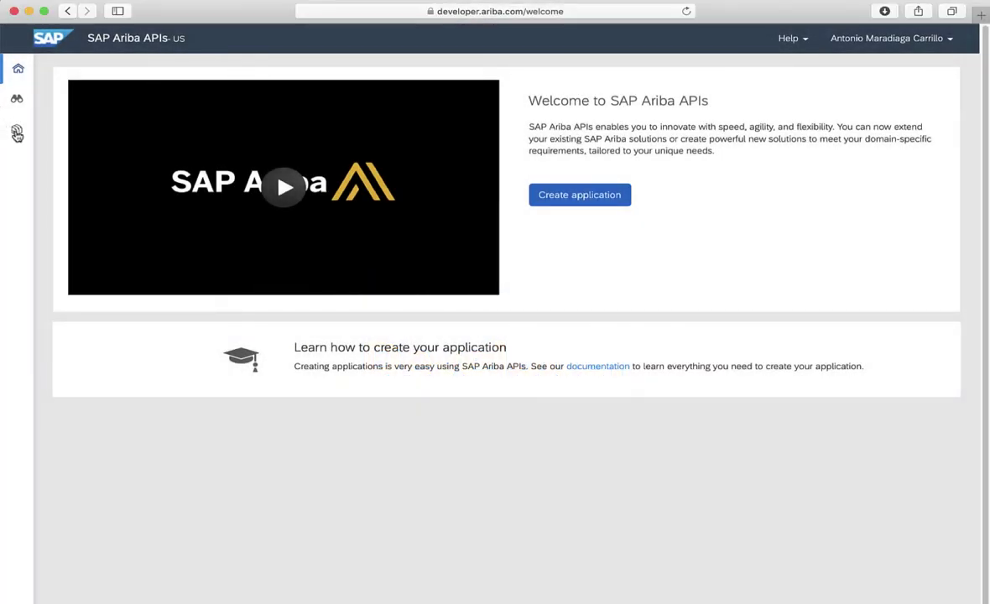
Create a new application named 'ADP Supplier Data' with the description 'Extract supplier data'.
click(15, 132)
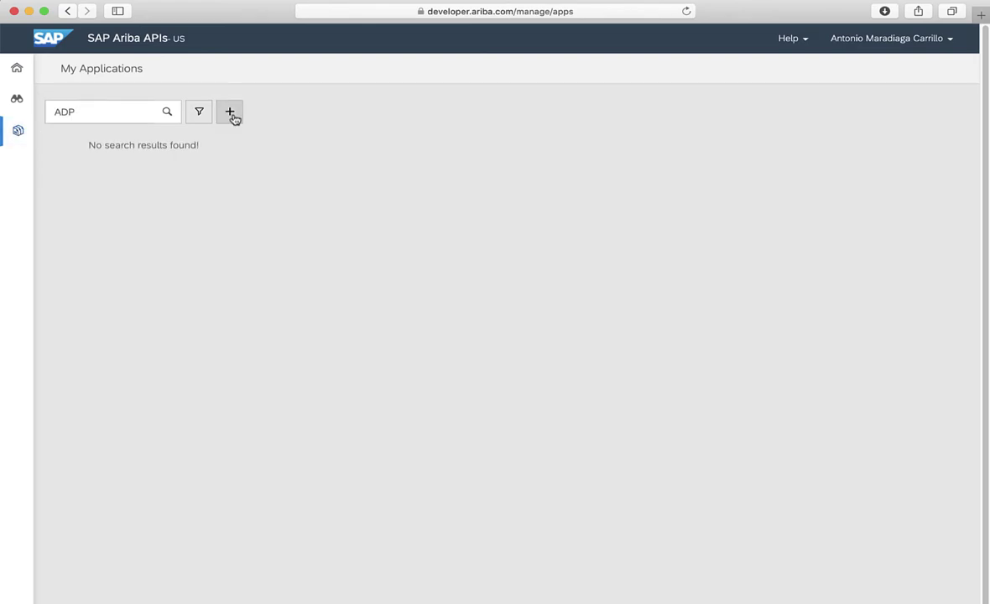
click(233, 115)
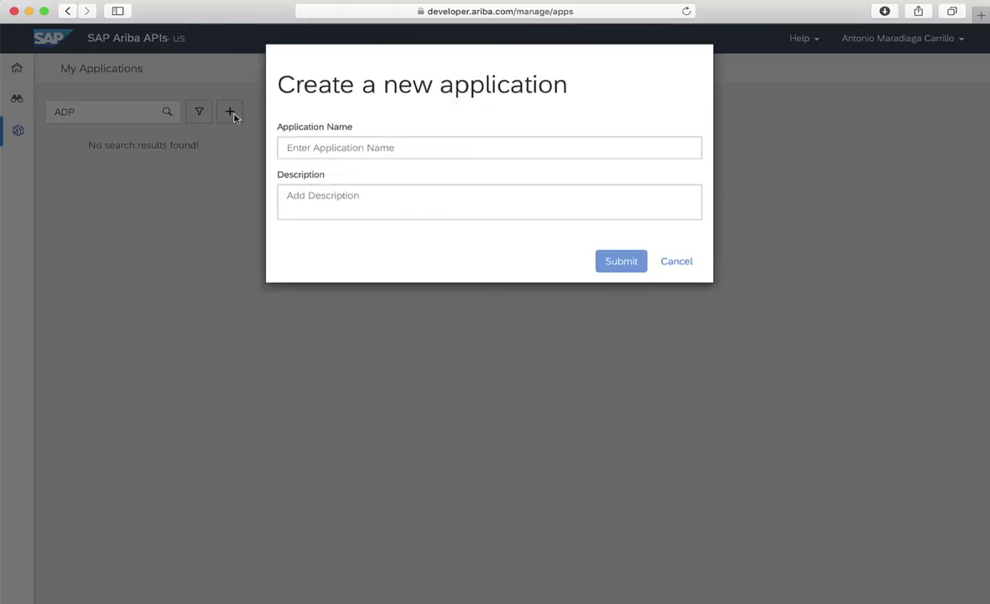
click(395, 151)
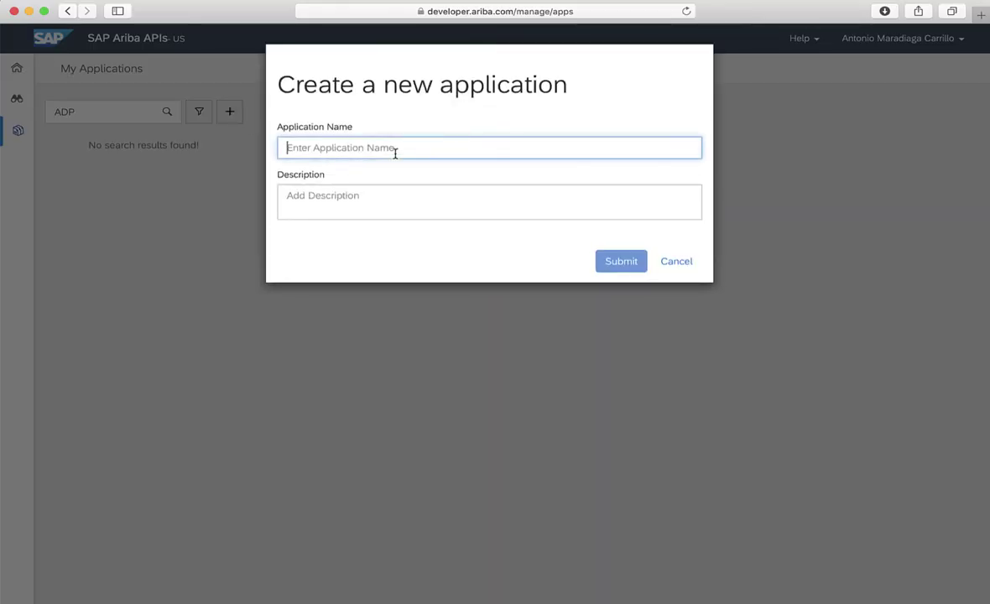
text(ADP Supplier Data)
click(396, 192)
text(Extract supplier da)
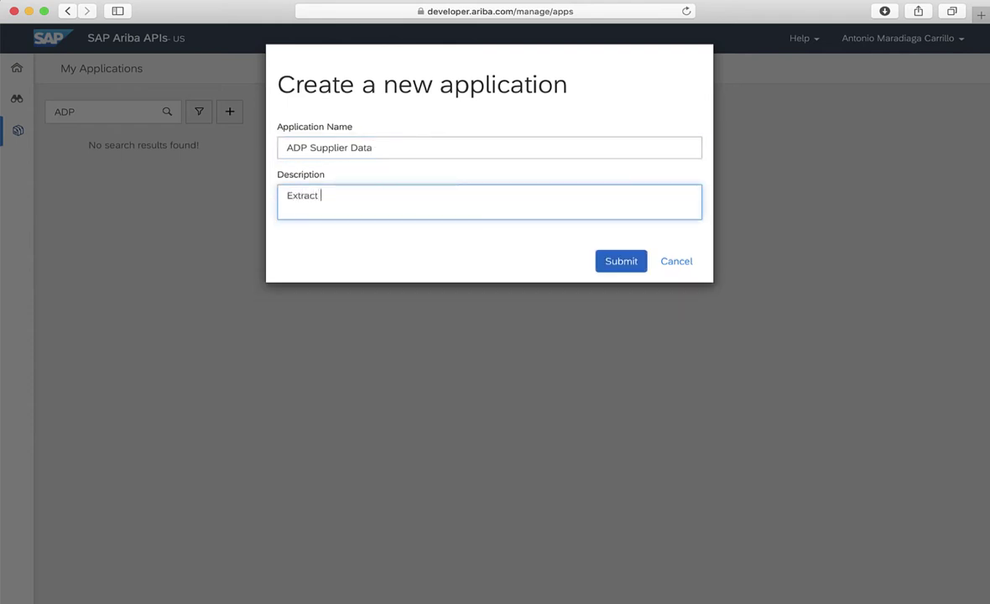
text(ta)
click(635, 265)
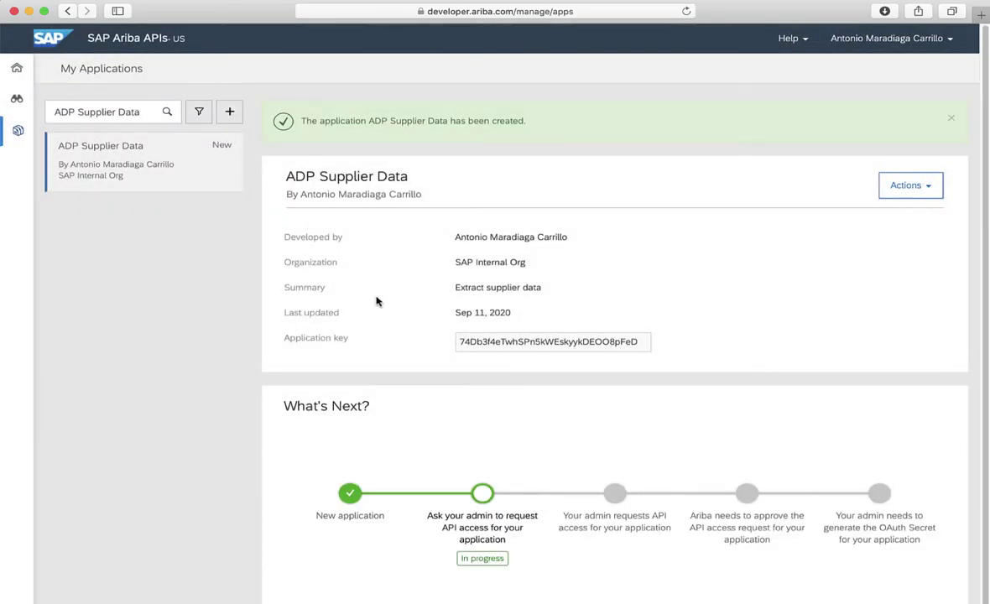
Select the ADP Supplier Data application key value, then deselect it.
double_click(470, 341)
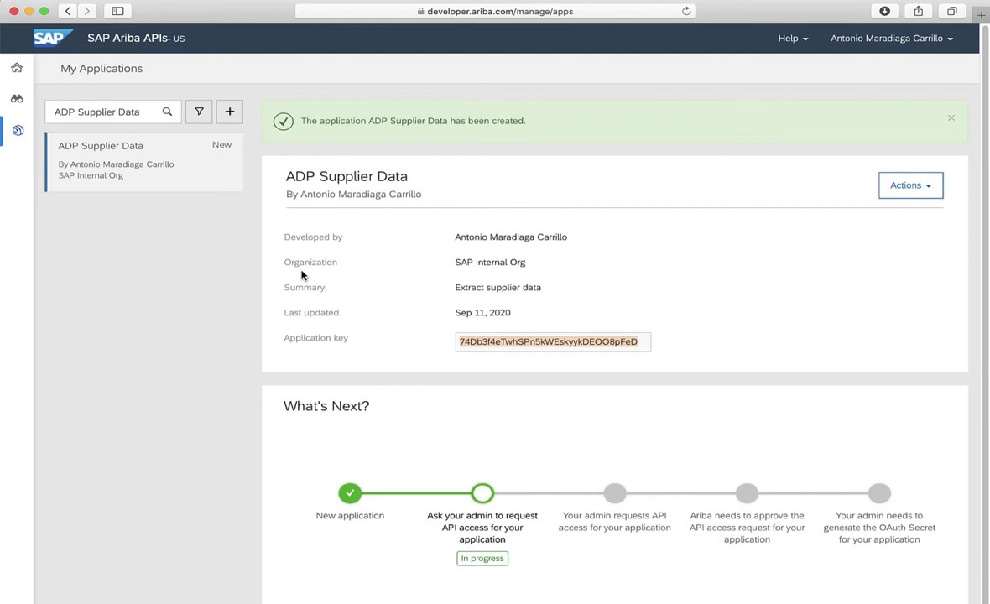
click(311, 278)
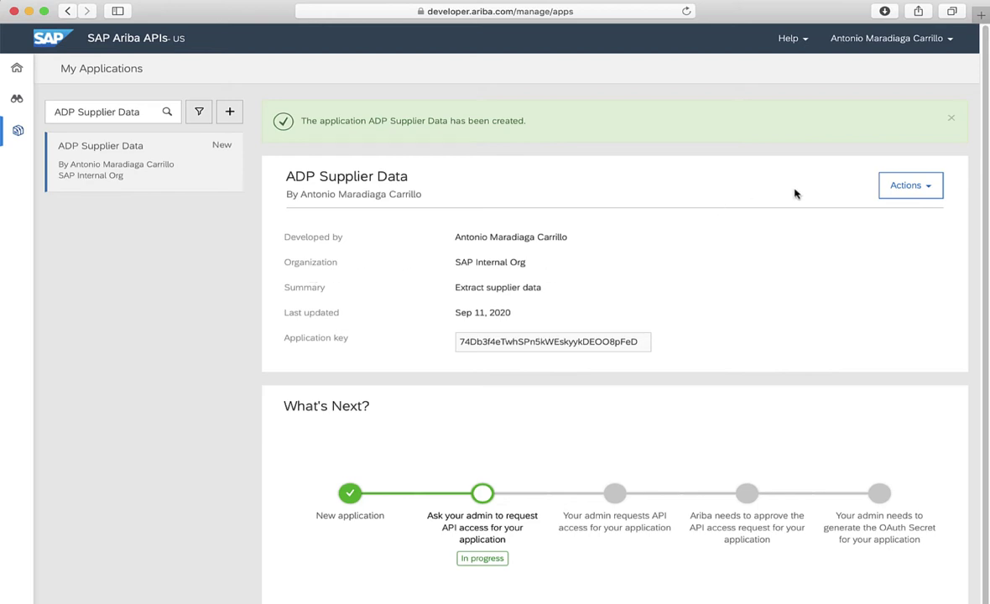
Ask the admin to request Supplier Data API With Pagination access for the second realm.
click(914, 186)
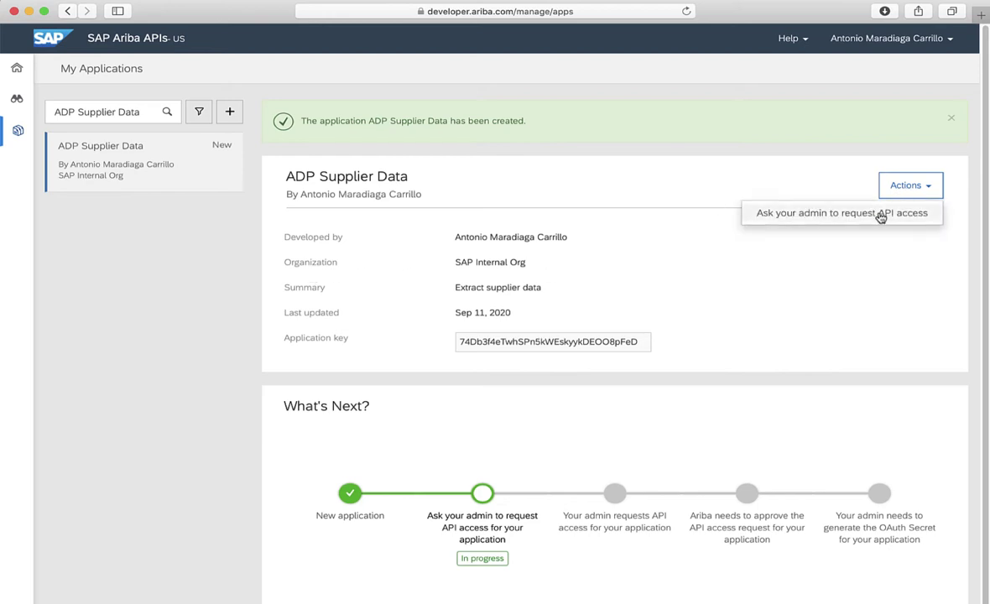
click(881, 216)
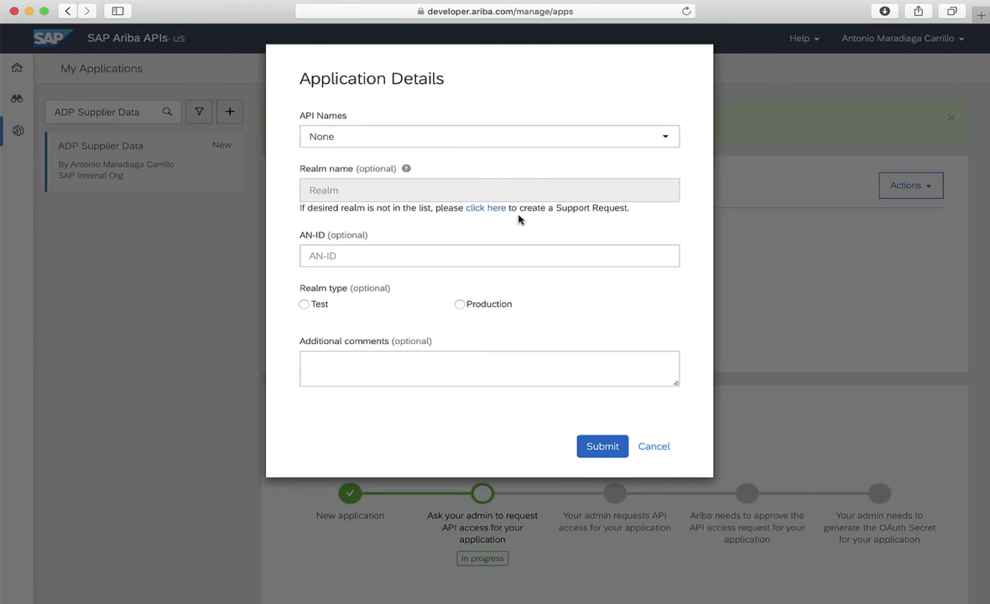
click(394, 134)
click(407, 166)
text(Supplier)
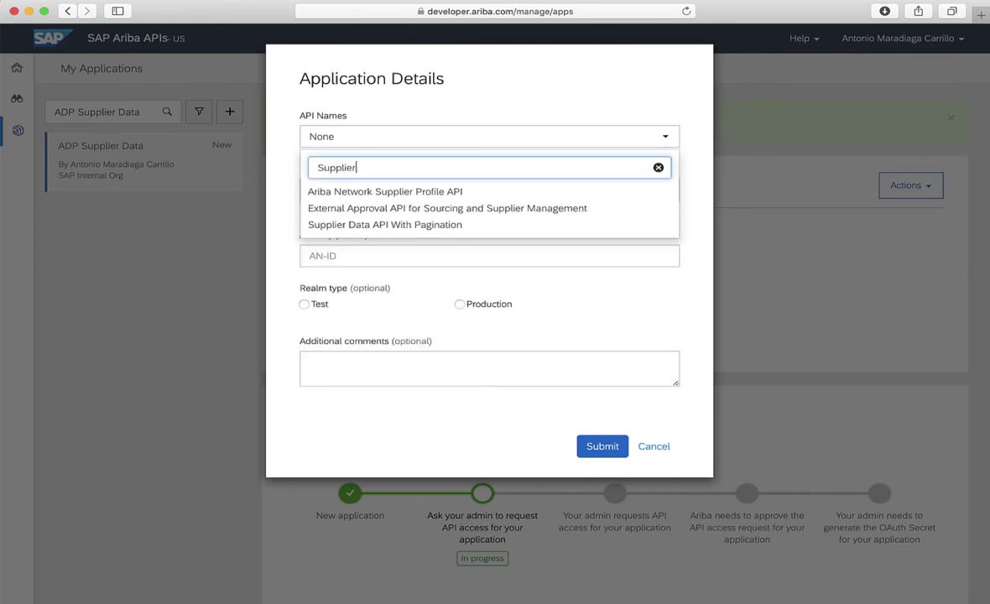
click(466, 228)
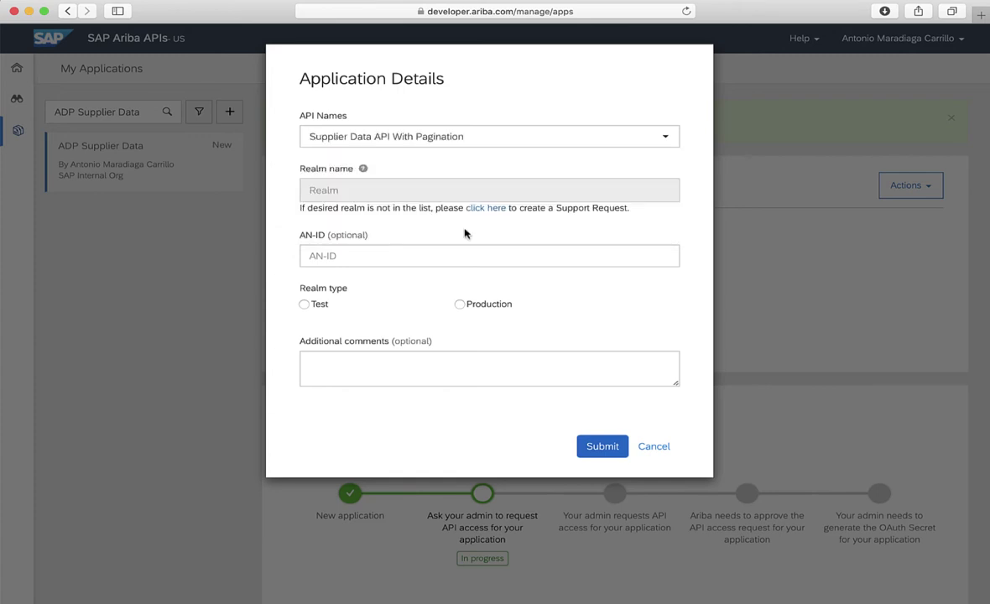
click(668, 194)
click(370, 238)
click(667, 190)
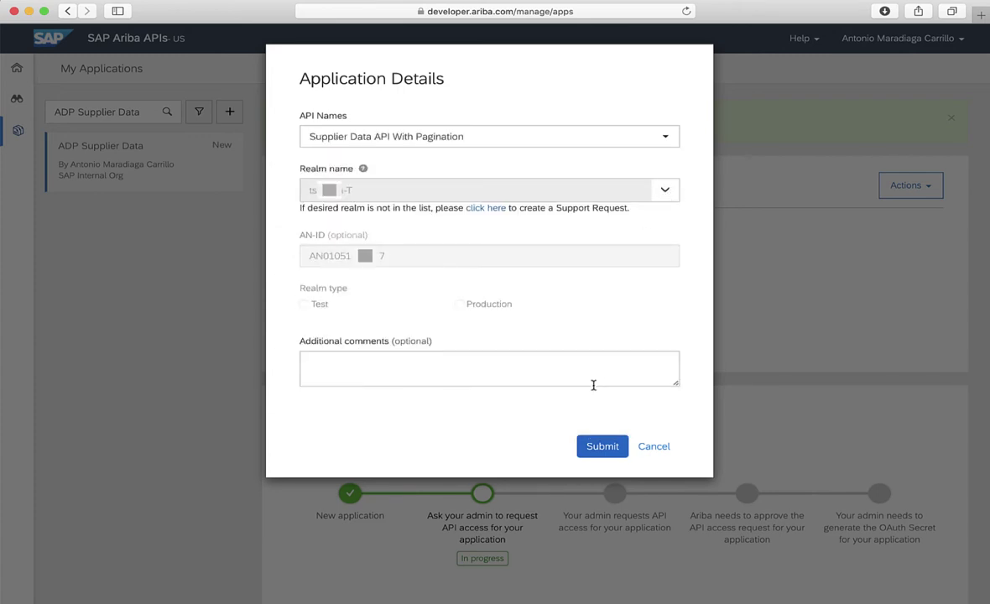
click(436, 360)
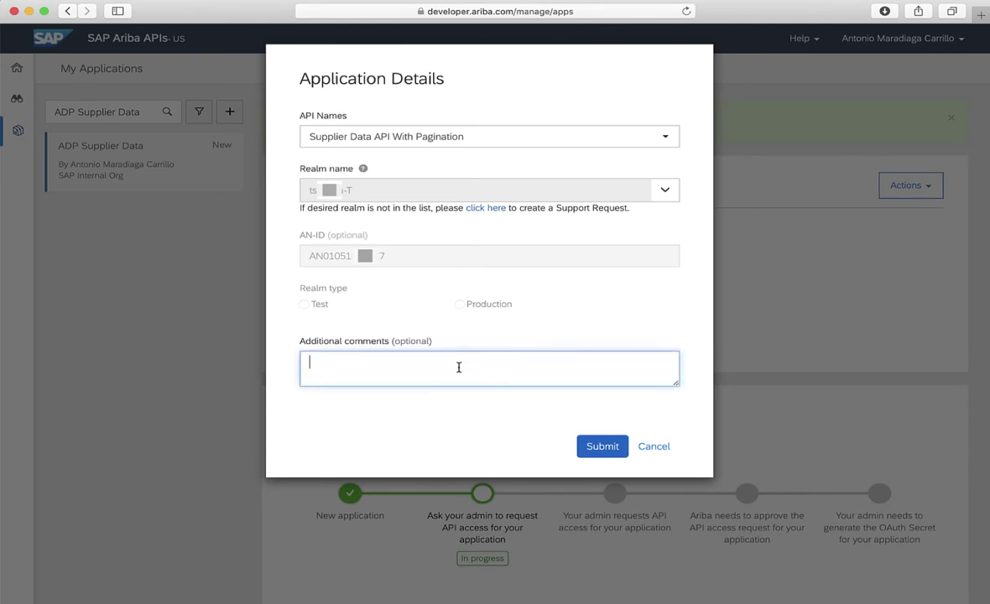
click(605, 449)
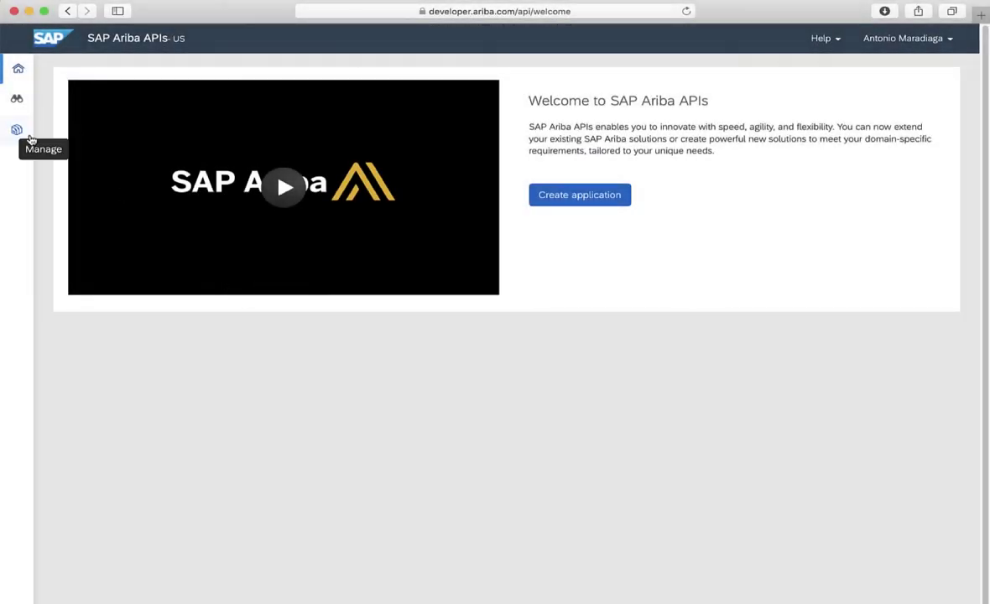
Return from the welcome page to My Applications.
click(29, 138)
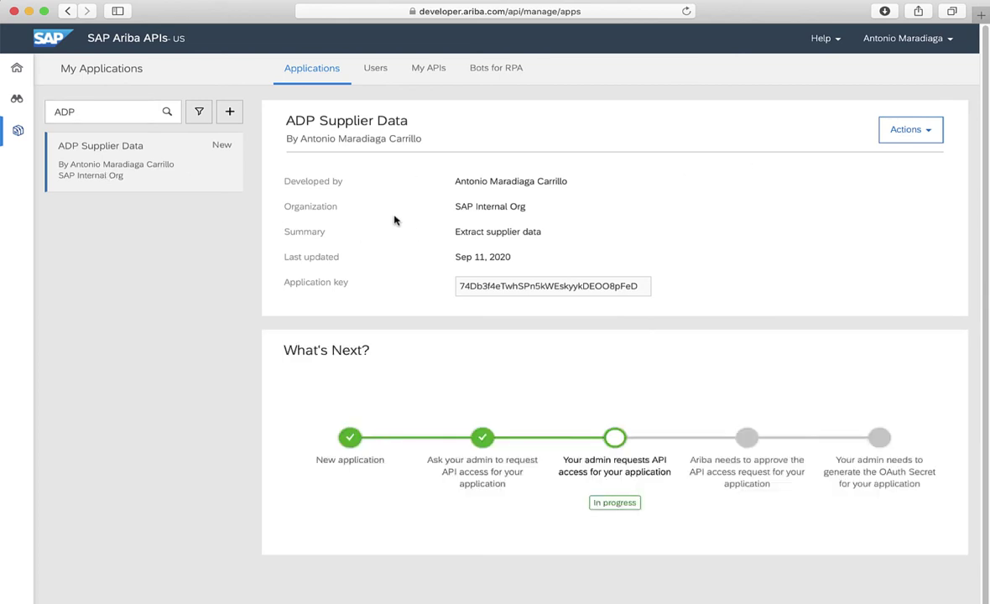
Submit an API access request for Supplier Data API With Pagination on the second realm.
click(902, 135)
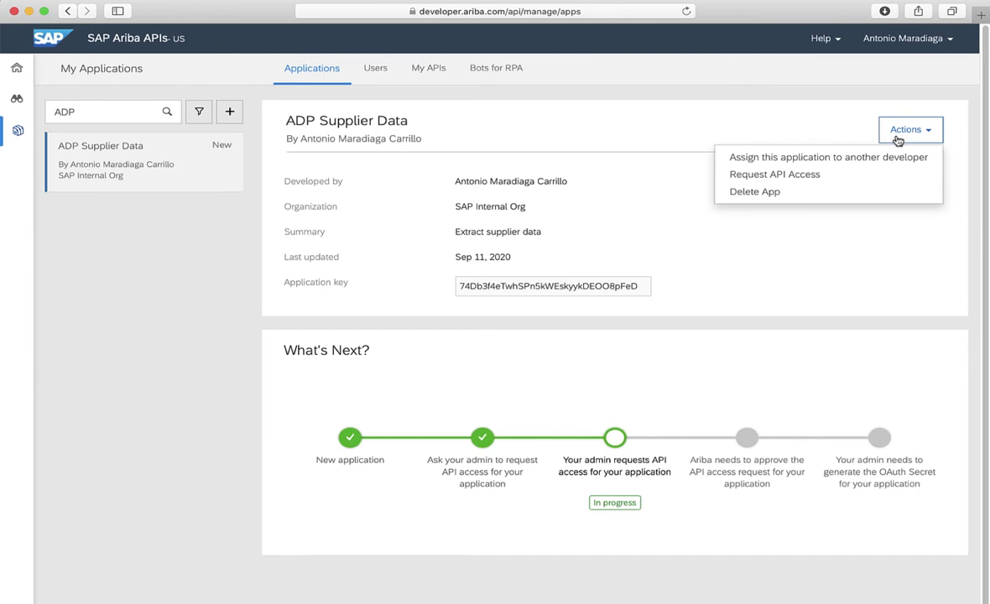
click(753, 176)
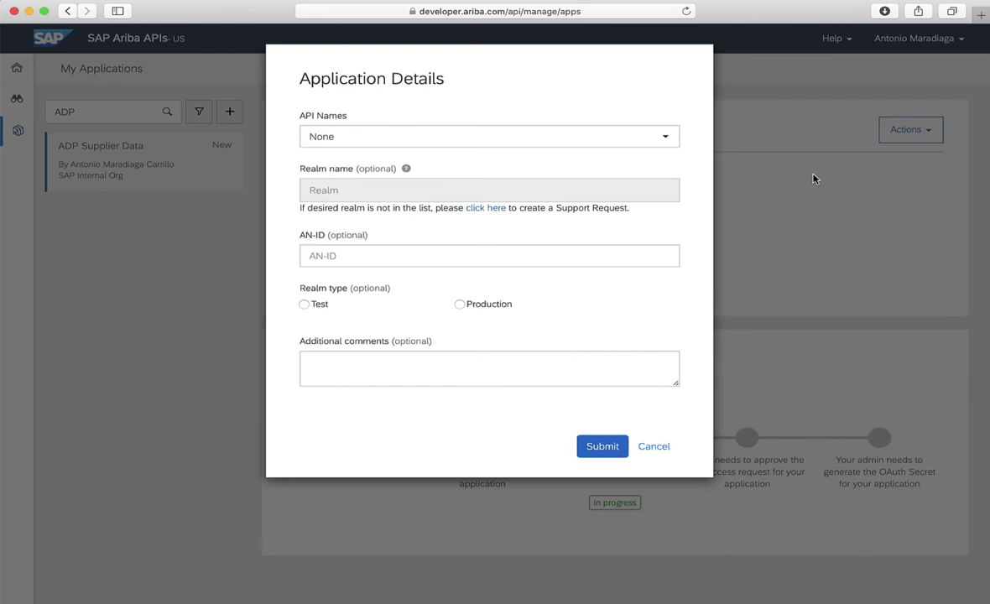
click(600, 139)
click(416, 166)
text(Suppl)
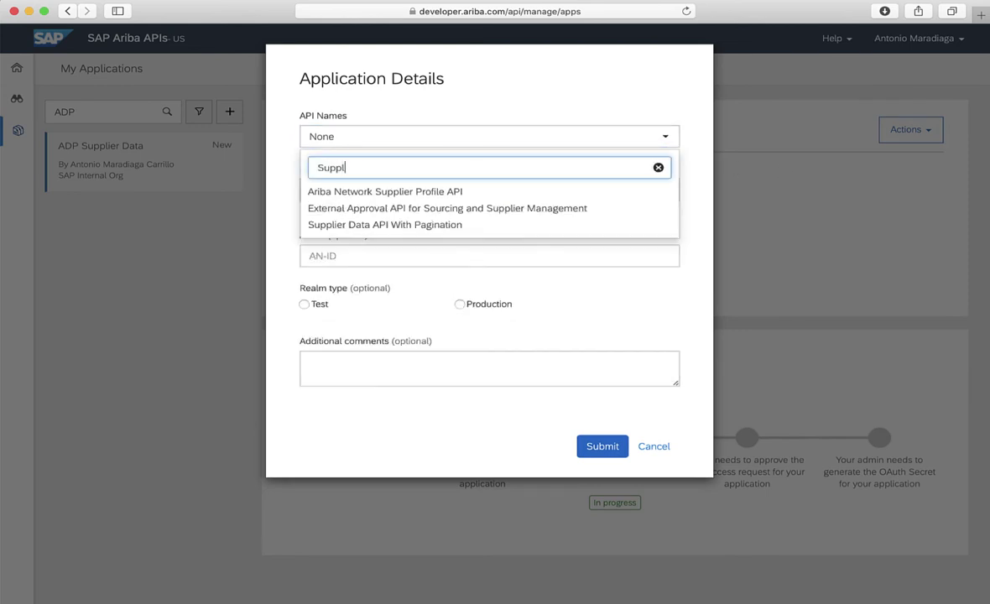
click(429, 226)
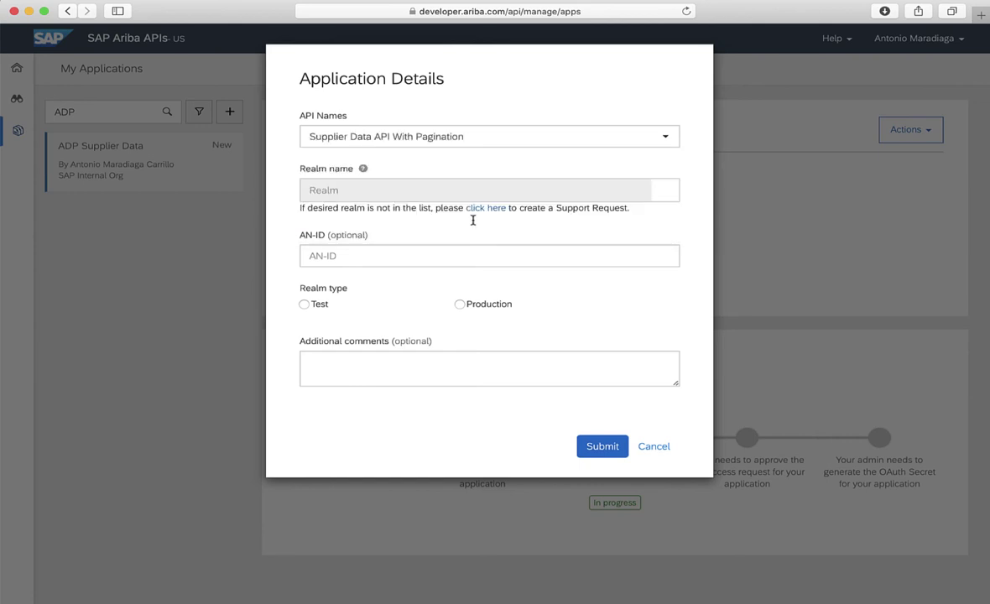
click(663, 192)
click(372, 236)
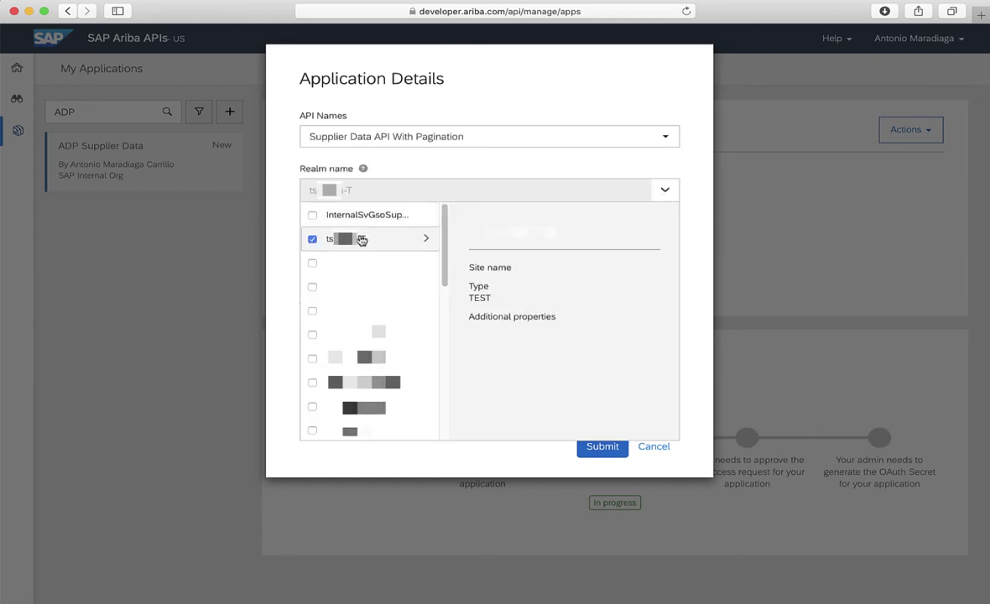
click(537, 451)
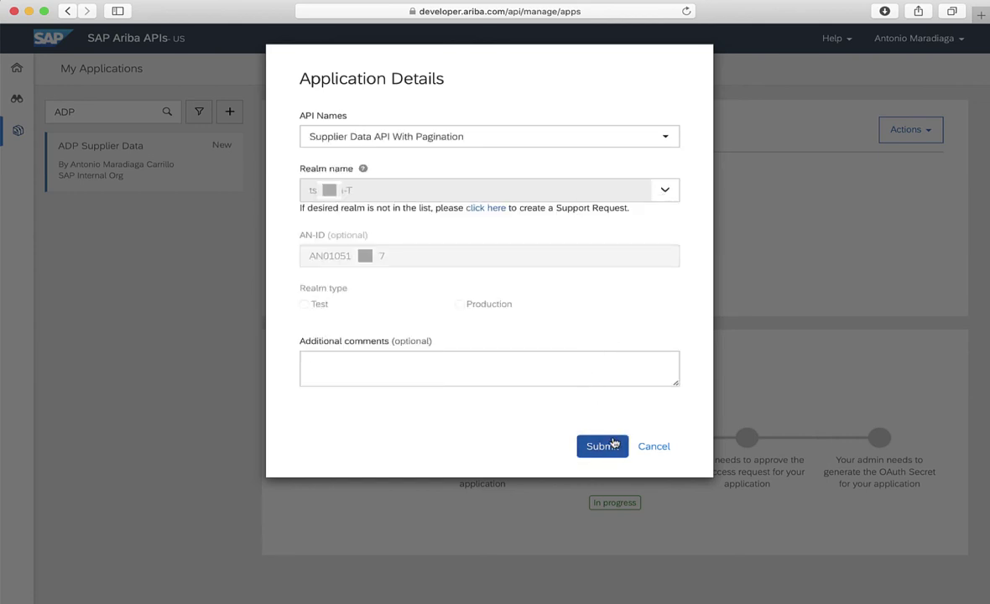
click(602, 447)
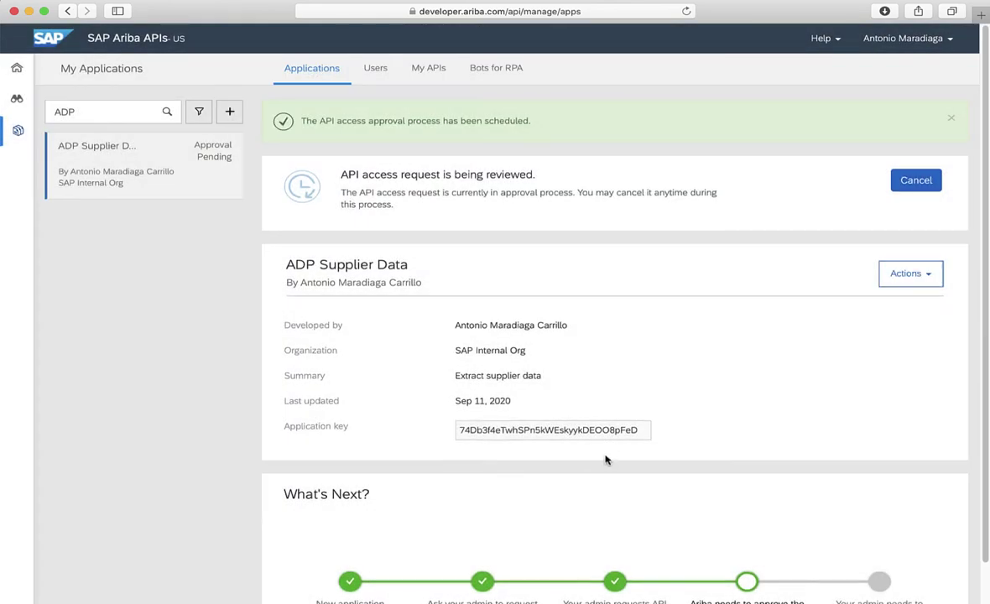
Scroll down the ADP Supplier Data page while the API access request gets approved.
scroll(605, 460, down, 3)
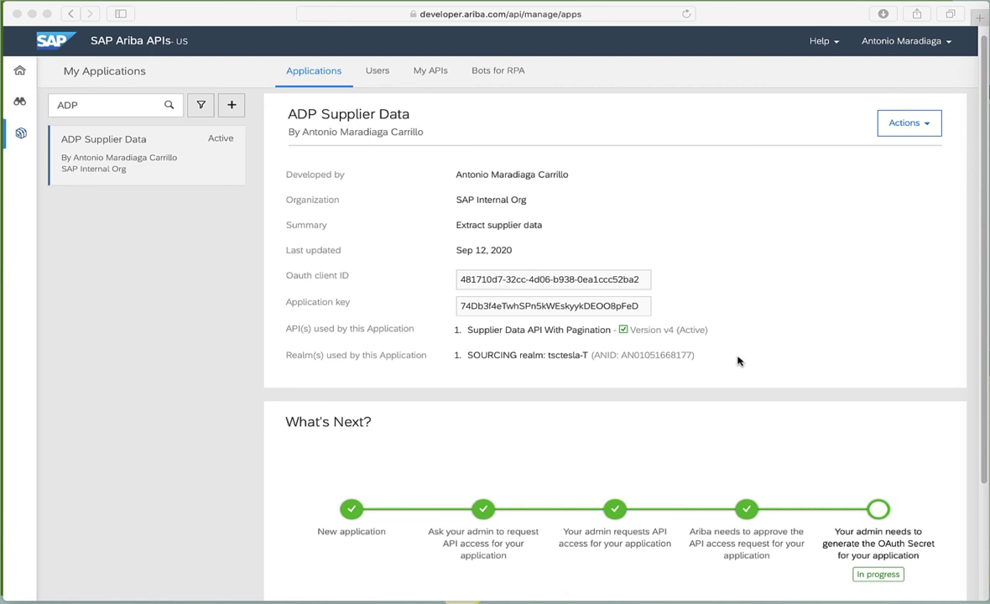
Generate a new OAuth secret for ADP Supplier Data and close the secret dialog.
click(912, 128)
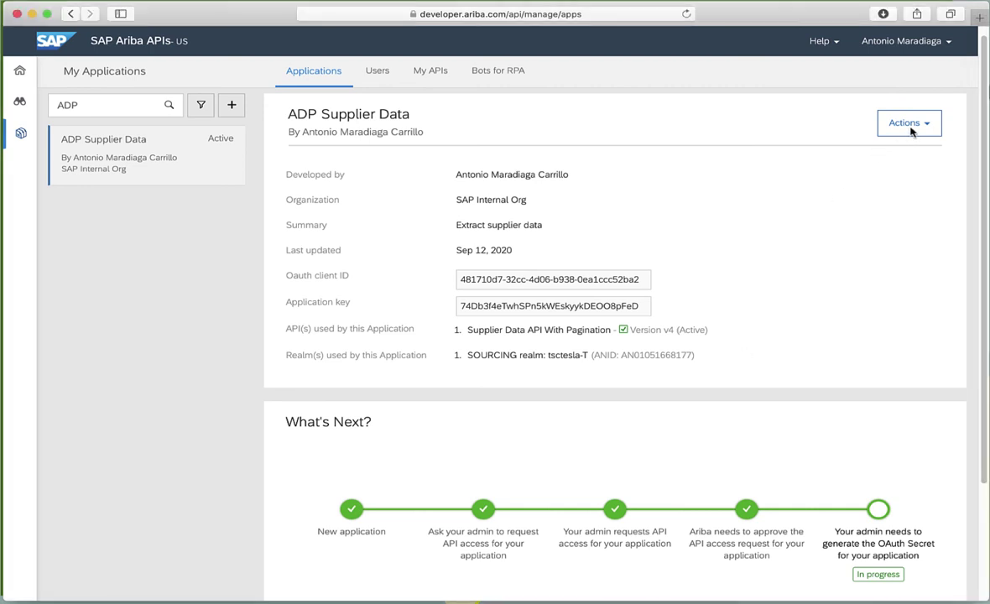
click(914, 128)
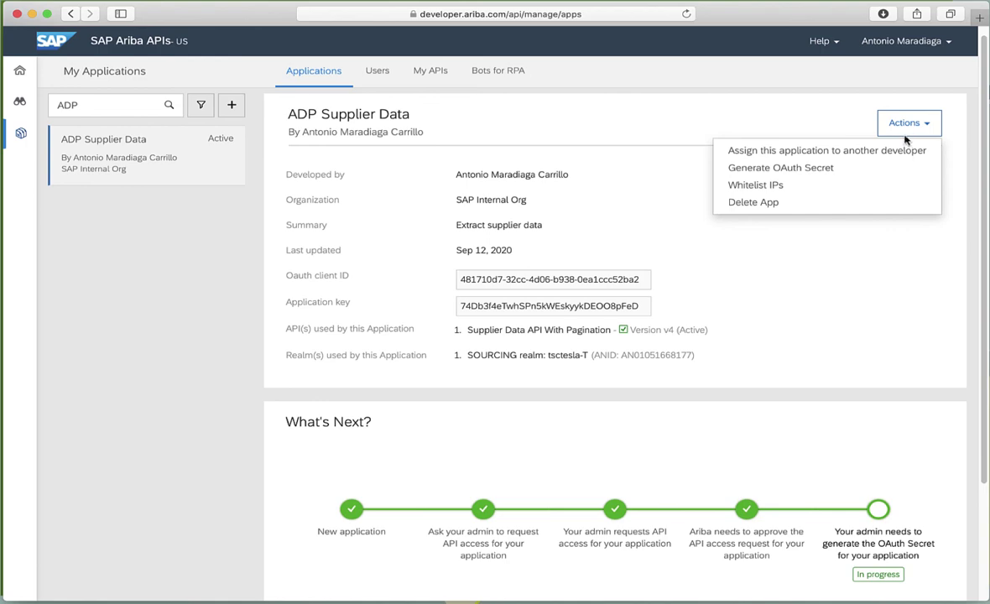
click(849, 171)
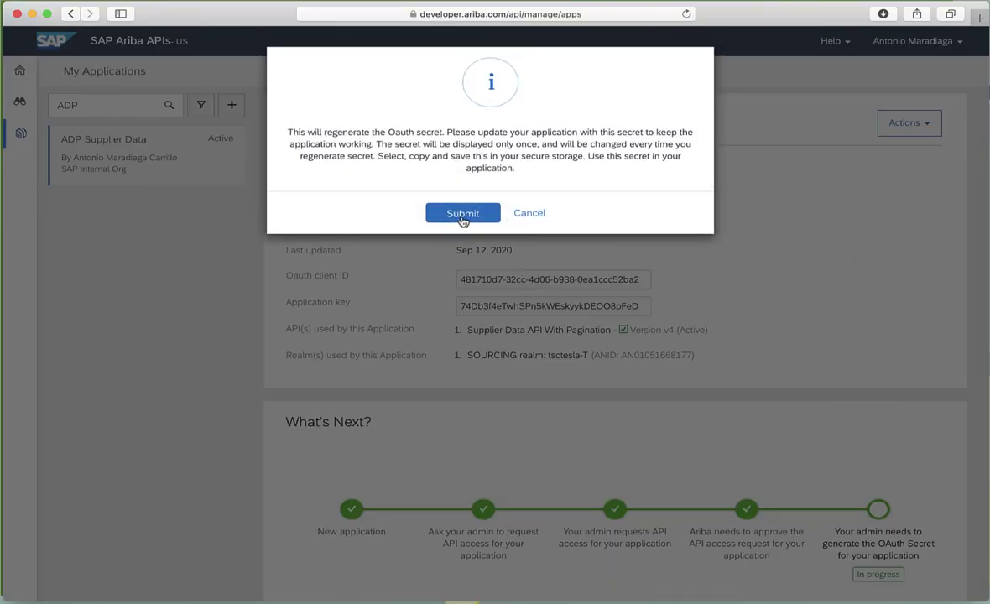
click(462, 214)
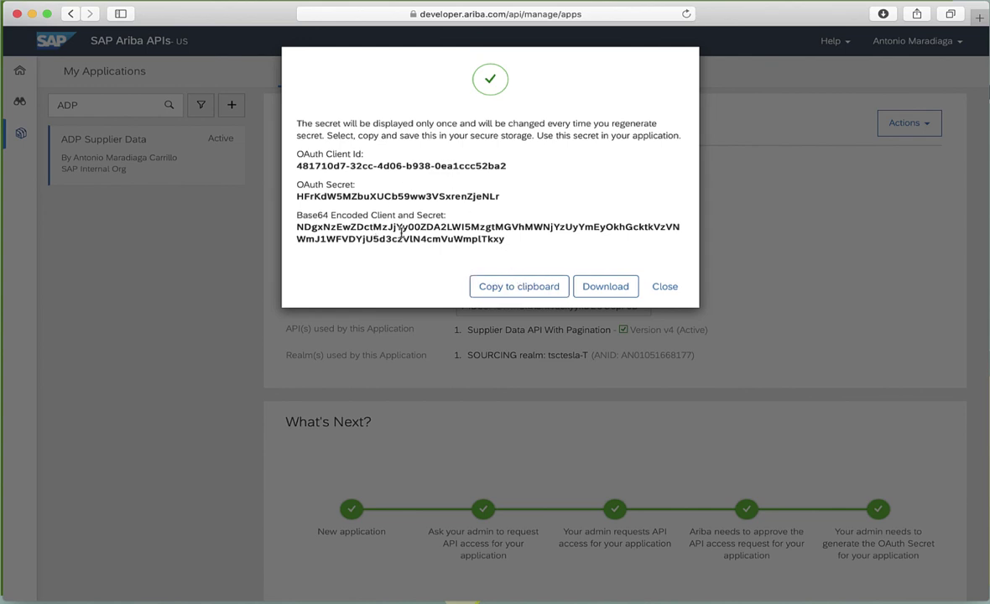
click(667, 288)
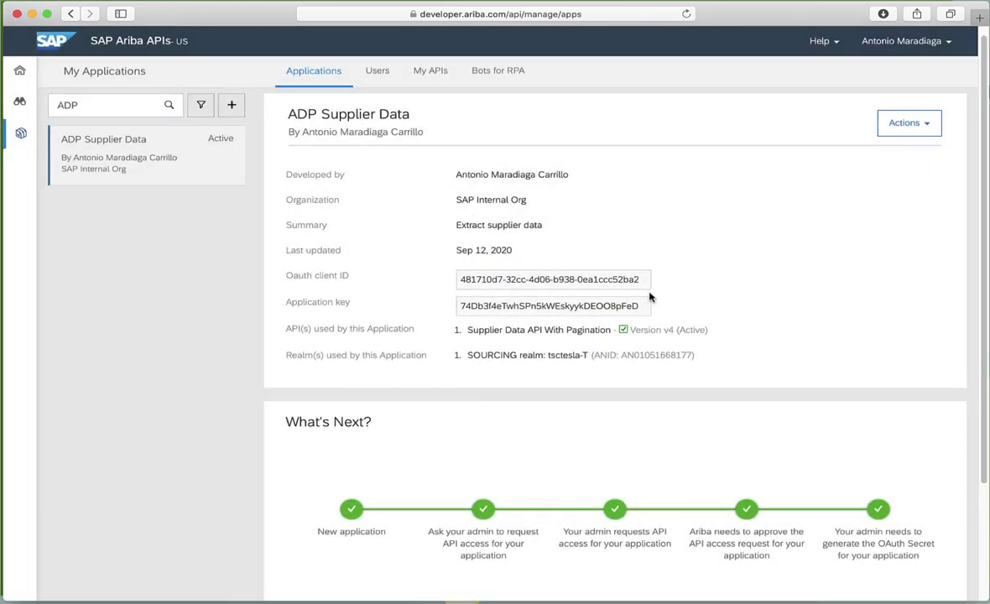